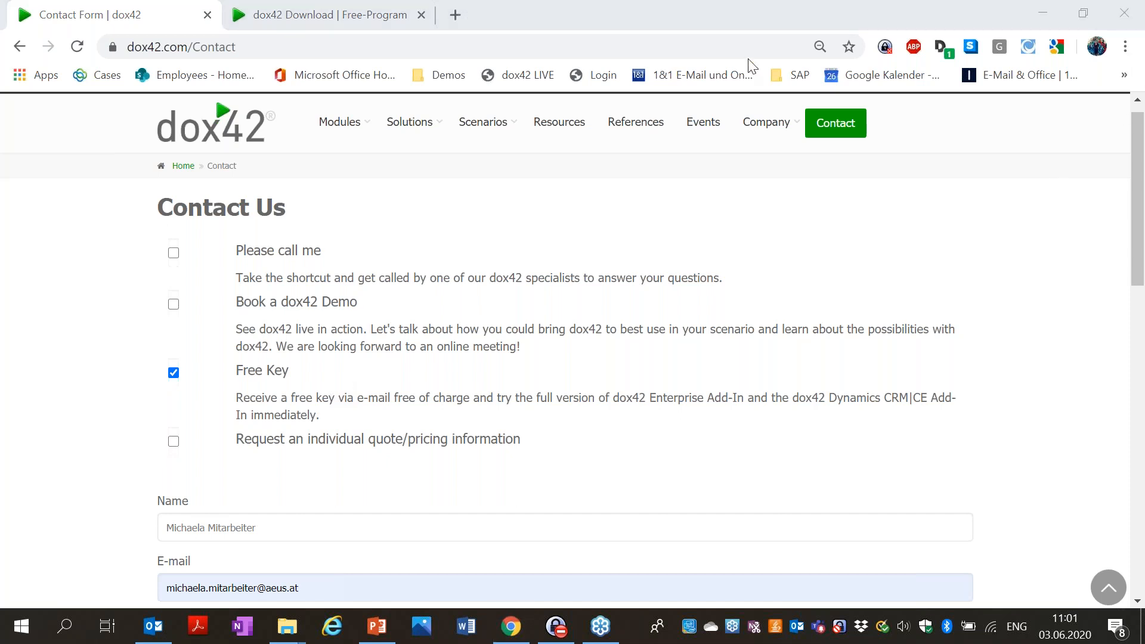
# Review the completed Free Key request on the contact form, leave the News Update subscription off, and send it.
pyautogui.moveTo(1144, 276); pyautogui.dragTo(1143, 358)
pyautogui.click(376, 344)
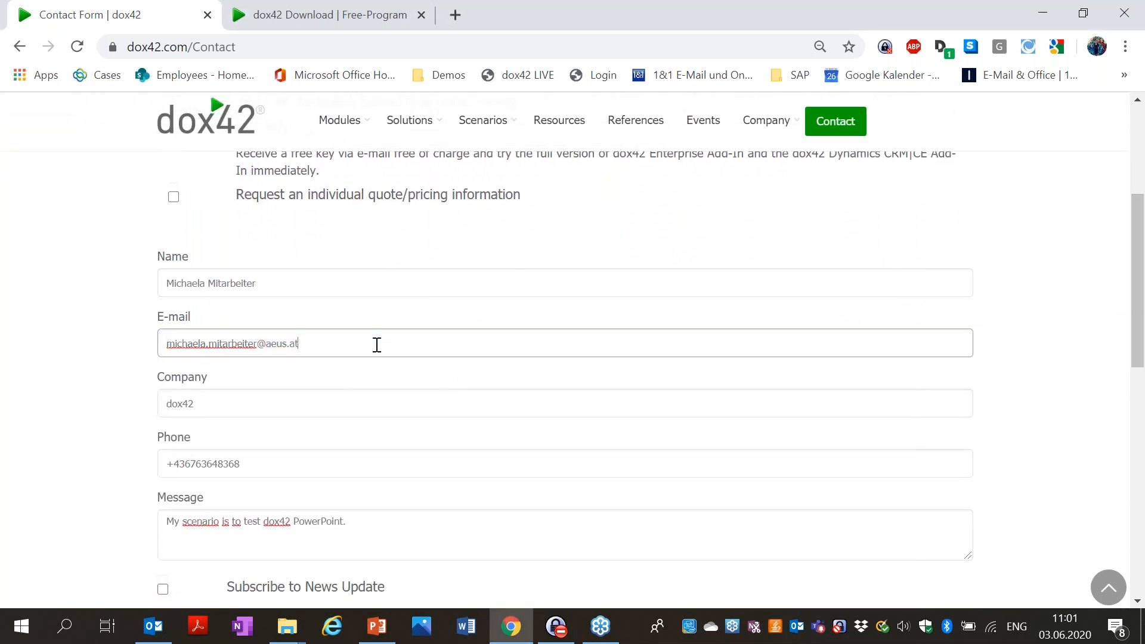
pyautogui.scroll(-4, 1139, 285)
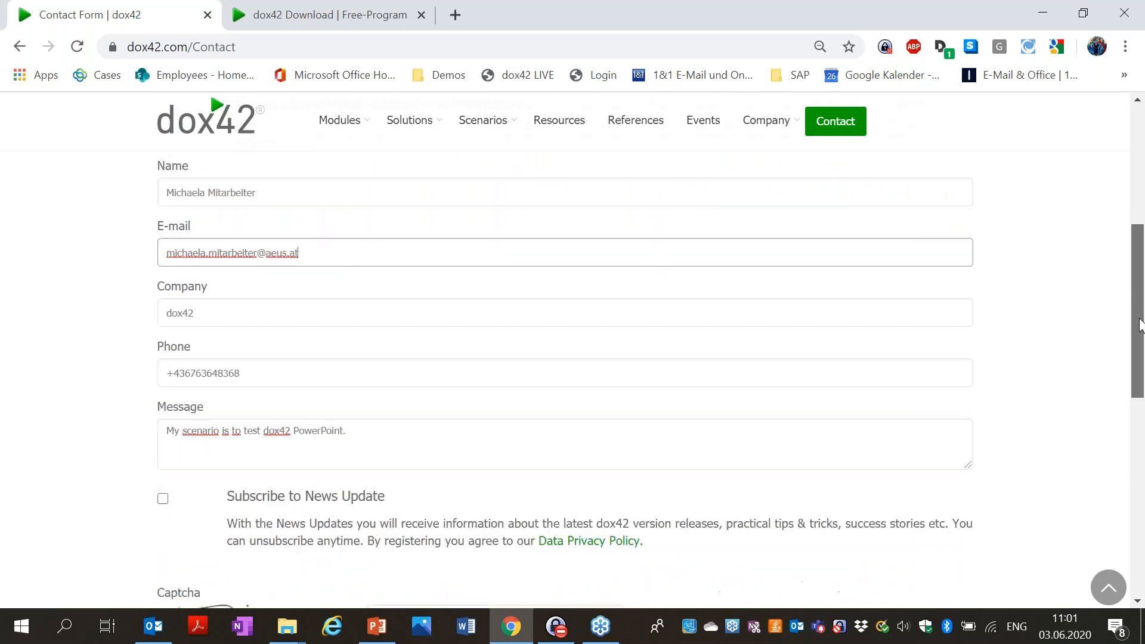
pyautogui.click(461, 298)
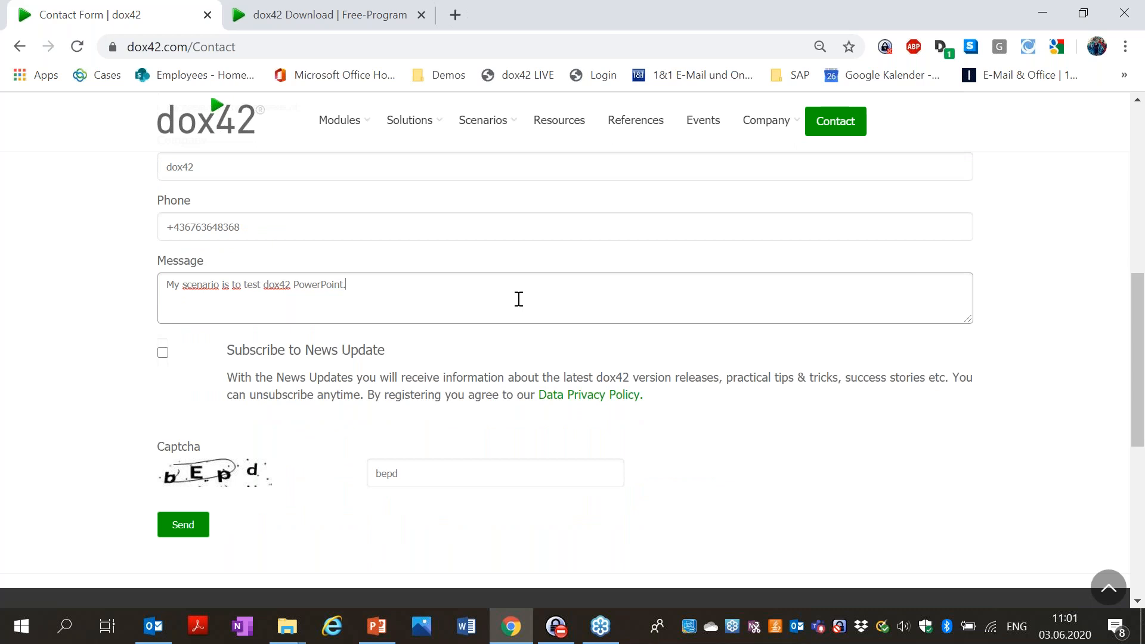
pyautogui.click(163, 353)
pyautogui.click(163, 353)
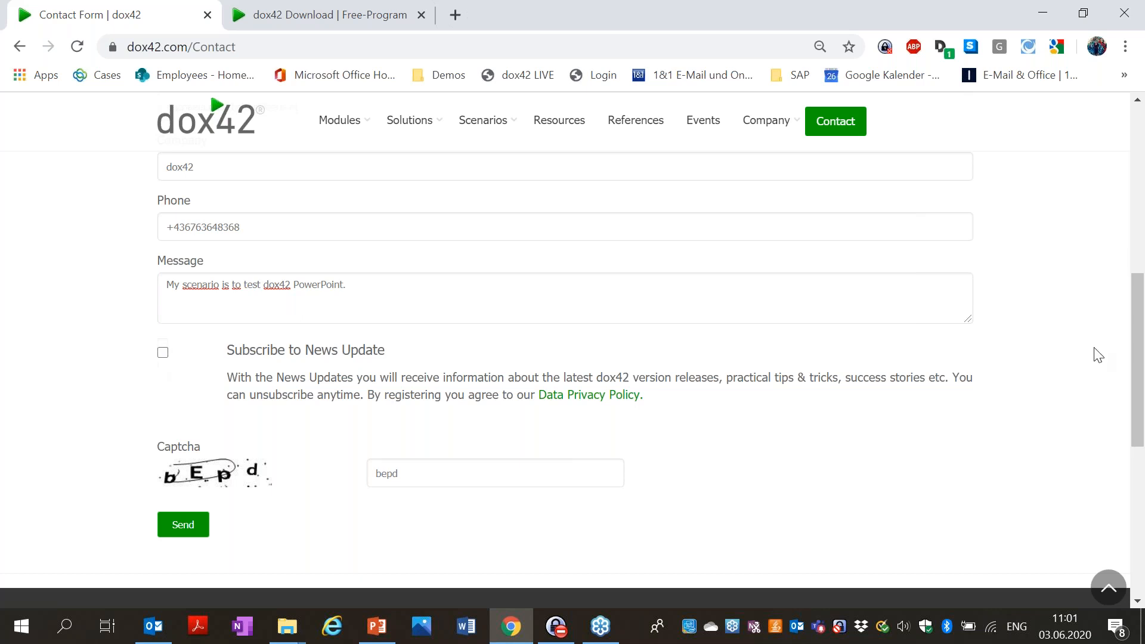
pyautogui.moveTo(1140, 349); pyautogui.dragTo(1139, 360)
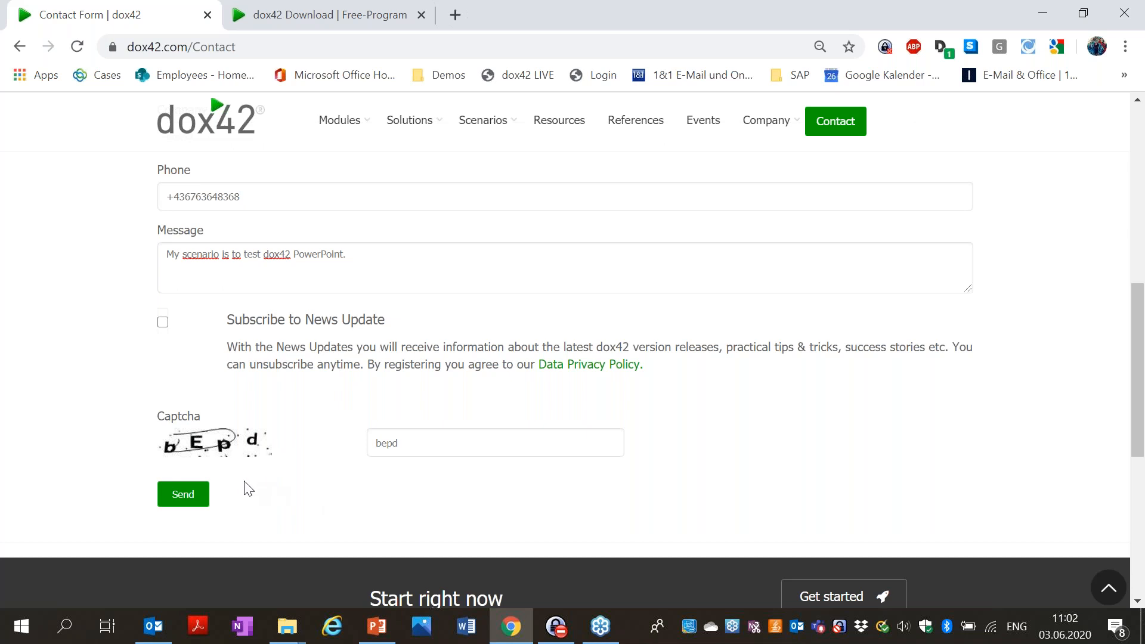
pyautogui.click(199, 499)
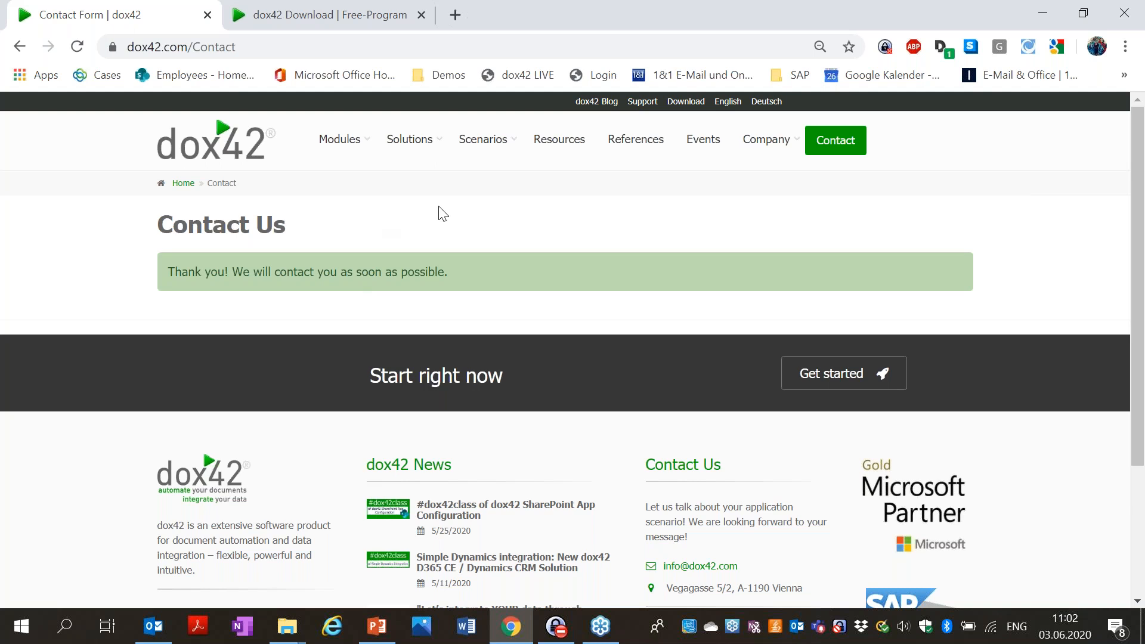
# View the dox42 download page, and in Outlook open the reply to the request and locate the free key.
pyautogui.click(359, 10)
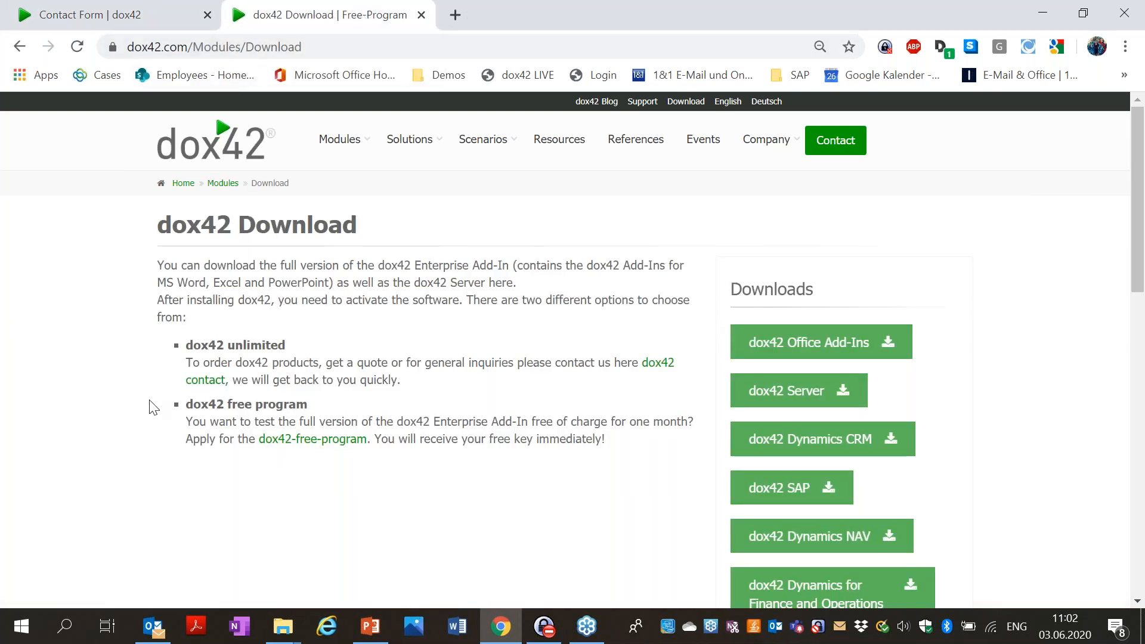
pyautogui.click(160, 628)
pyautogui.click(263, 238)
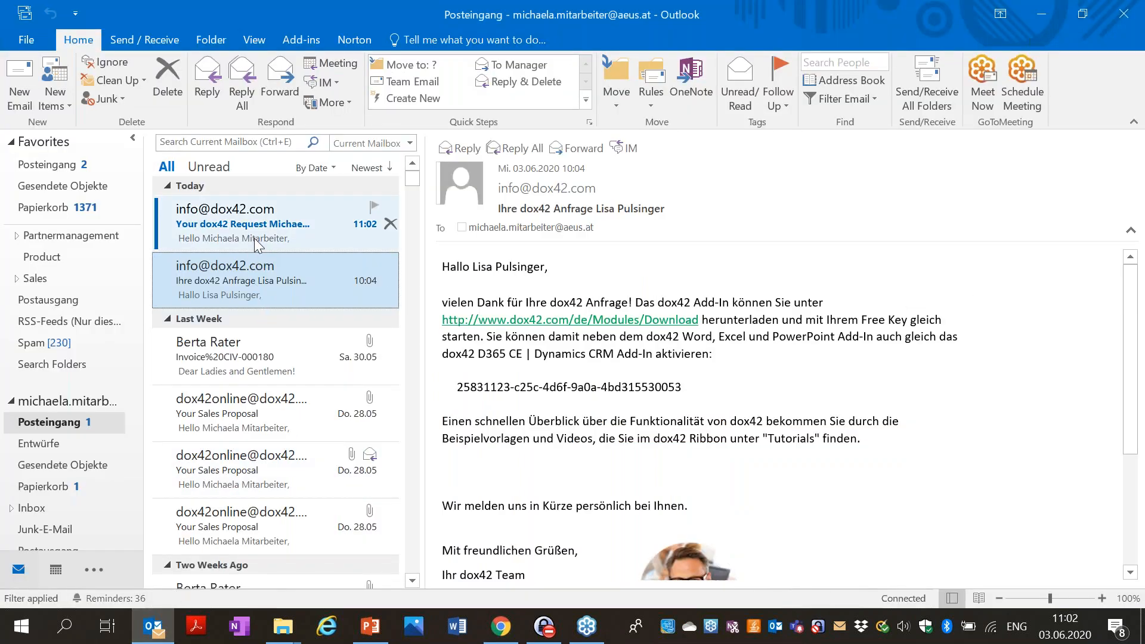
pyautogui.doubleClick(263, 237)
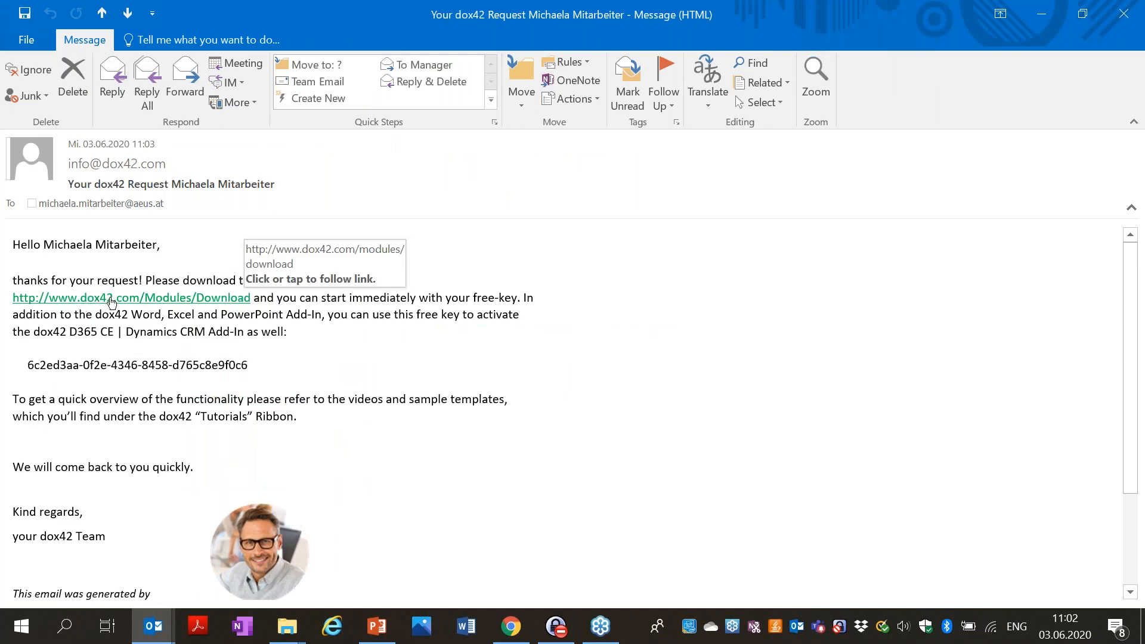
pyautogui.moveTo(253, 365); pyautogui.dragTo(21, 365)
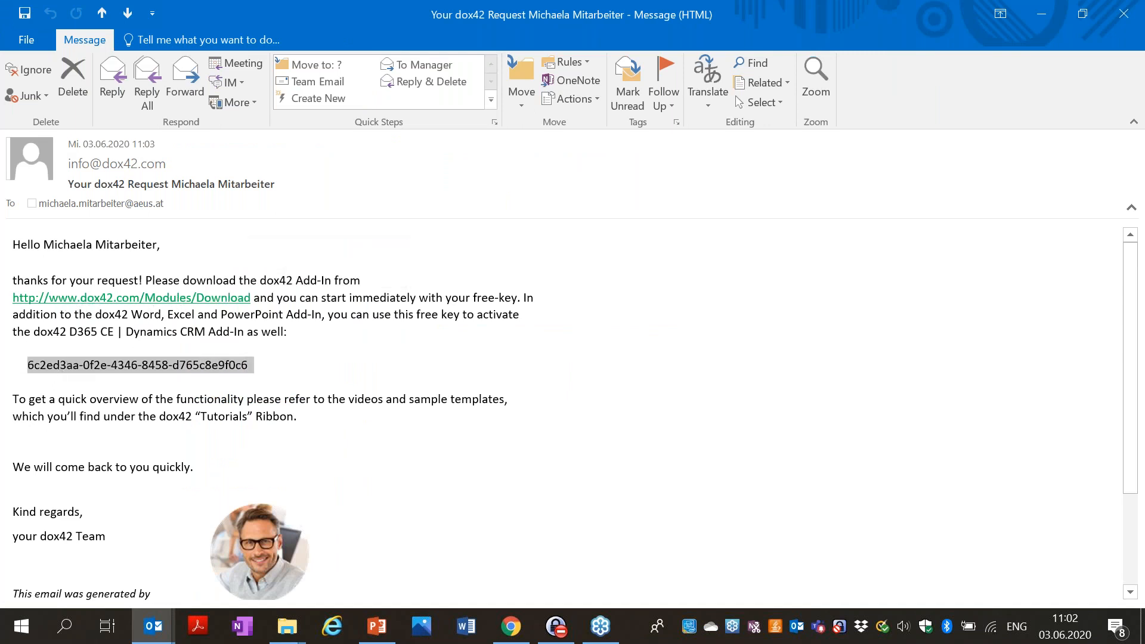
pyautogui.click(400, 376)
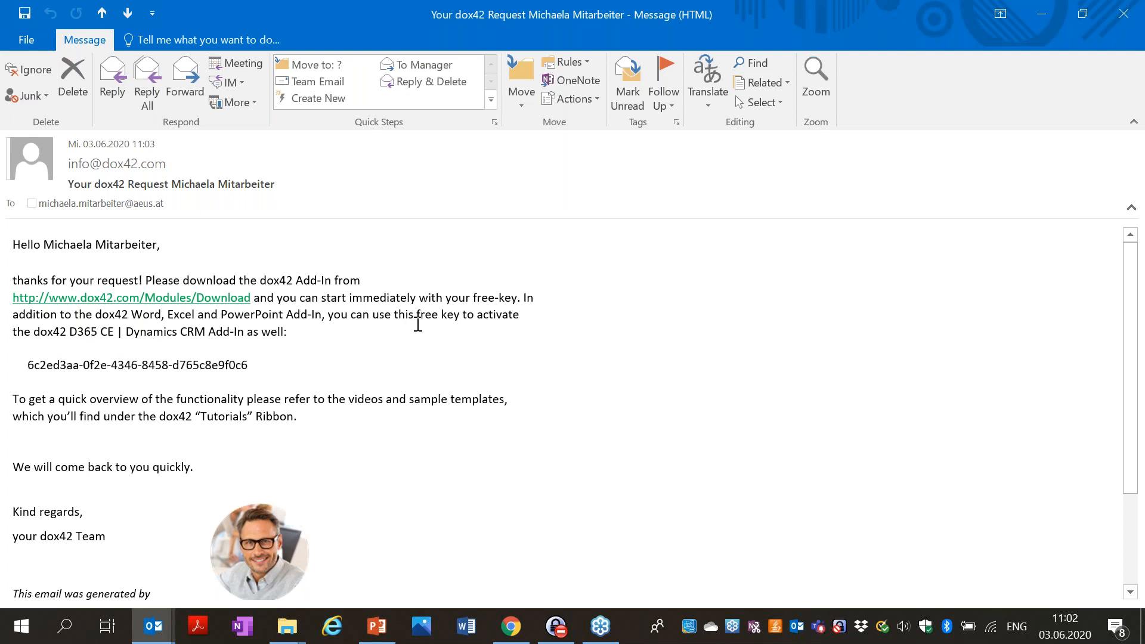
# Return to the download page in Chrome, and in File Explorer inspect the dox42EnterpriseAddInV4162 release and its dox42PowerPointAddInV4162 folder.
pyautogui.click(1040, 21)
pyautogui.click(507, 636)
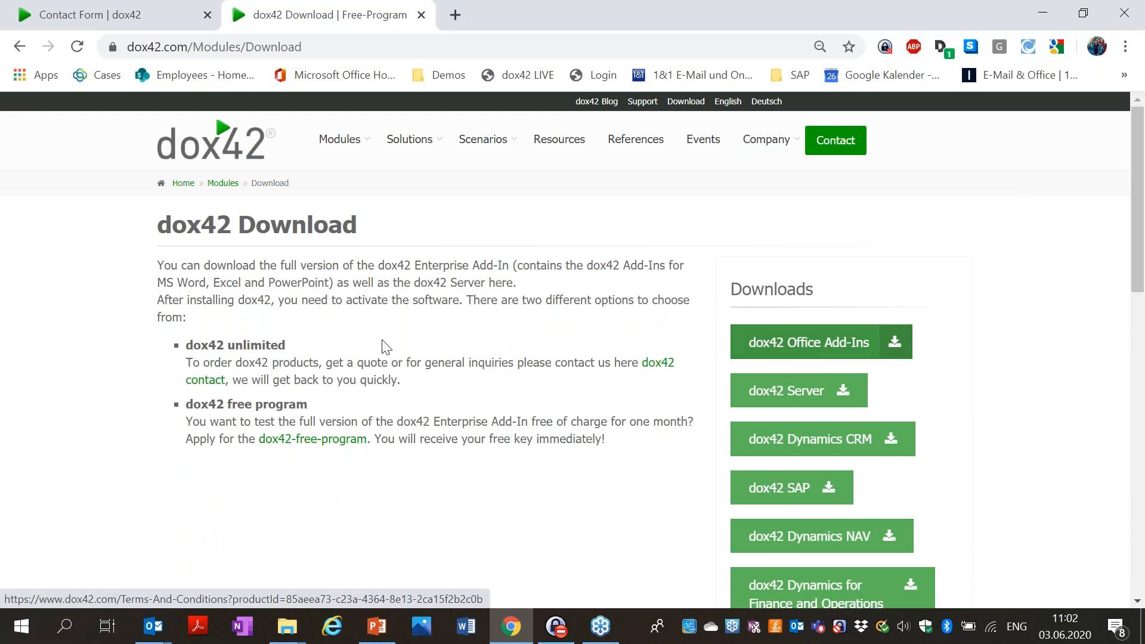
pyautogui.moveTo(287, 637)
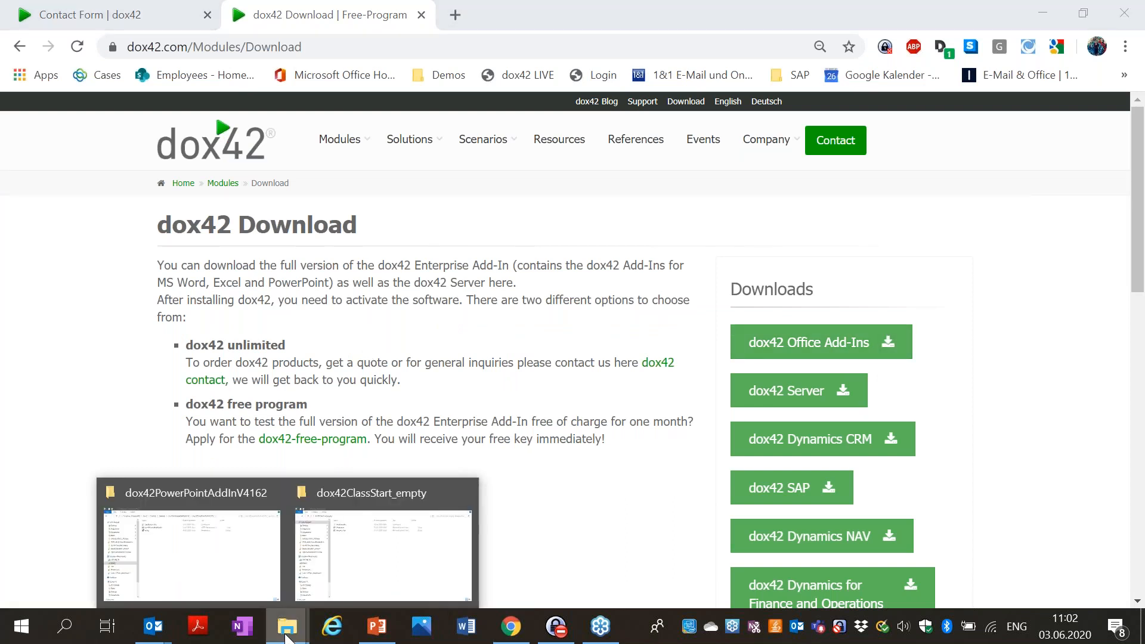
pyautogui.click(252, 564)
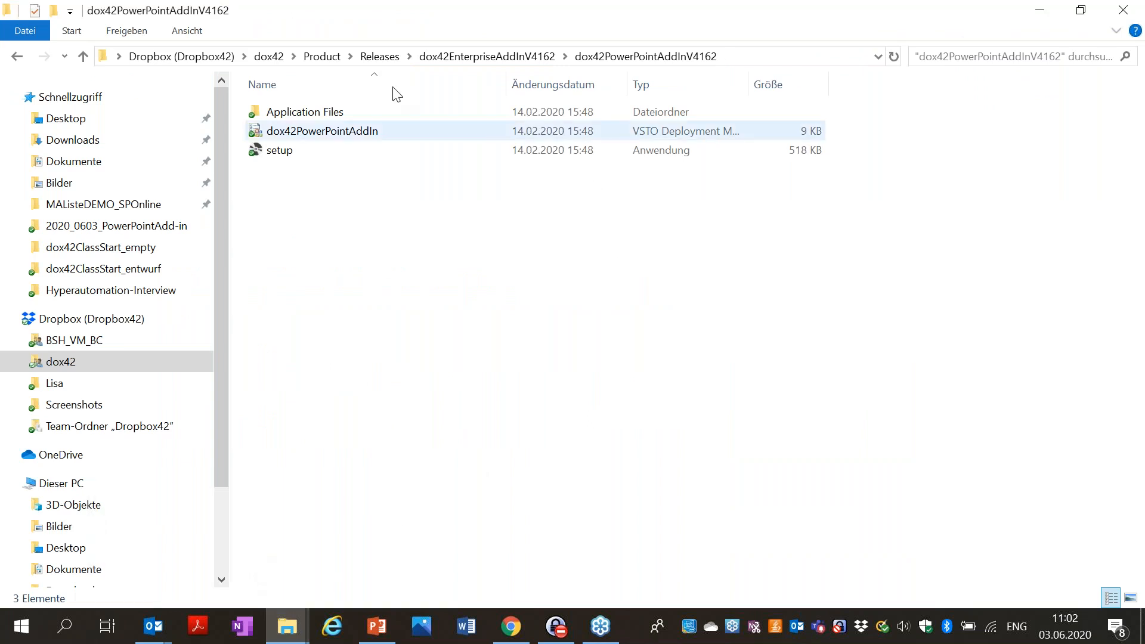
pyautogui.click(15, 58)
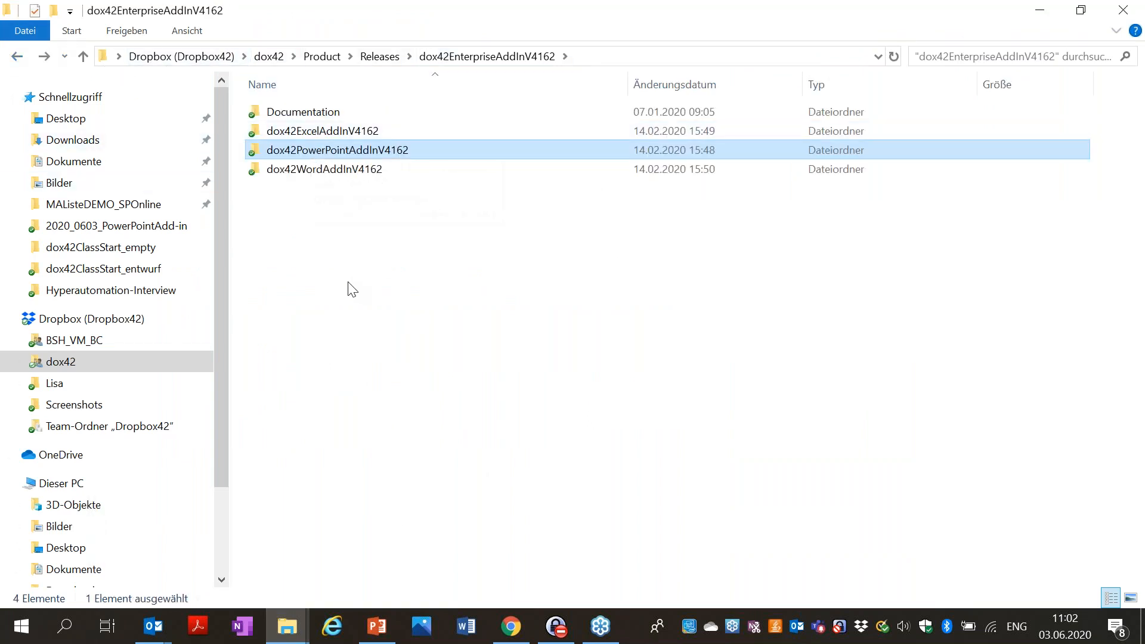
pyautogui.doubleClick(410, 155)
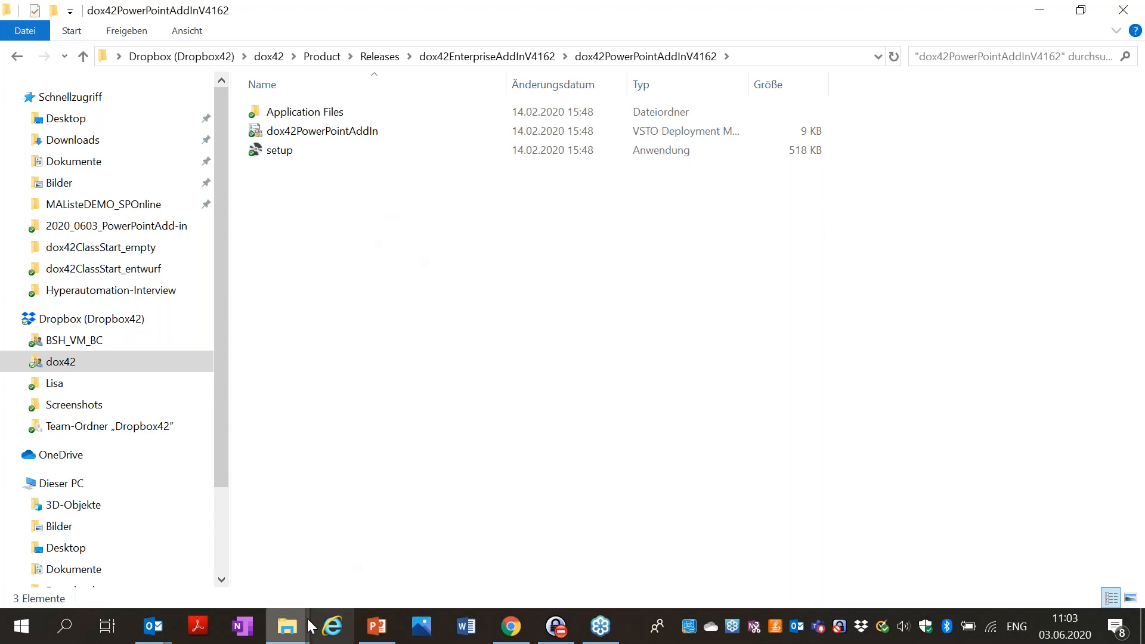
# Examine the Employees workbook from the dox42ClassStart_empty folder, fit the Address column's width to its contents, and close without saving.
pyautogui.moveTo(307, 628)
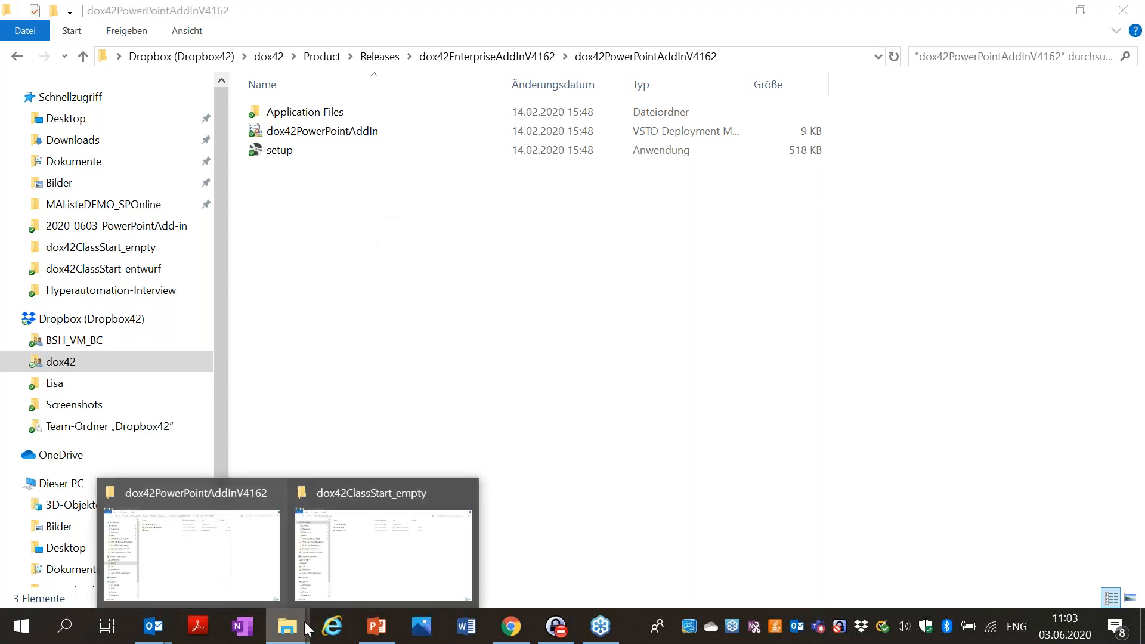
pyautogui.click(396, 533)
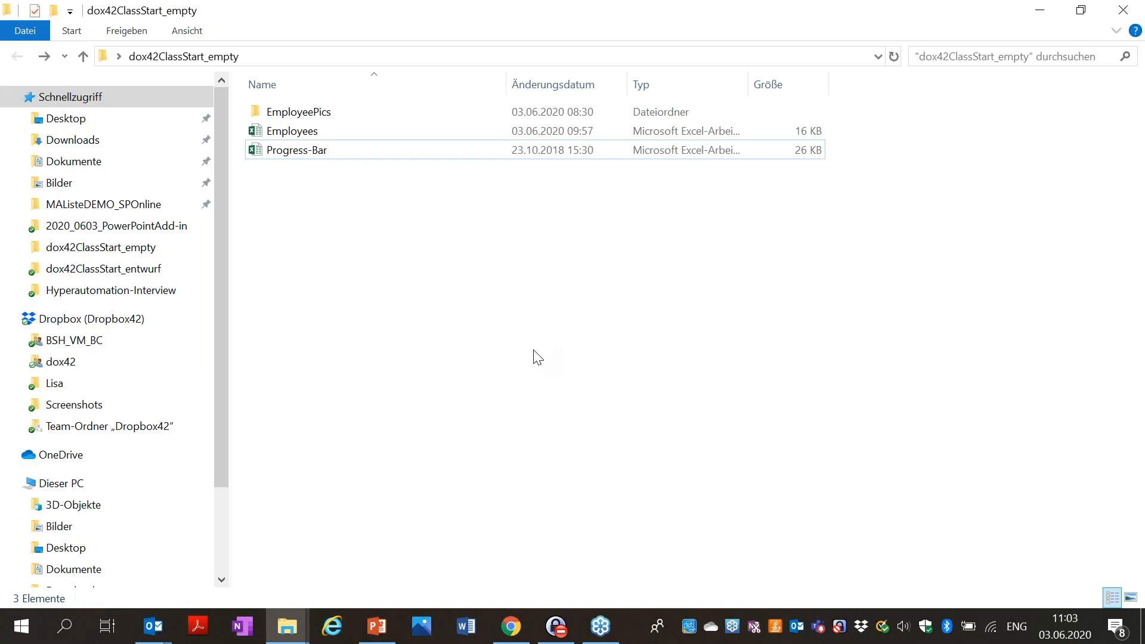
pyautogui.doubleClick(312, 138)
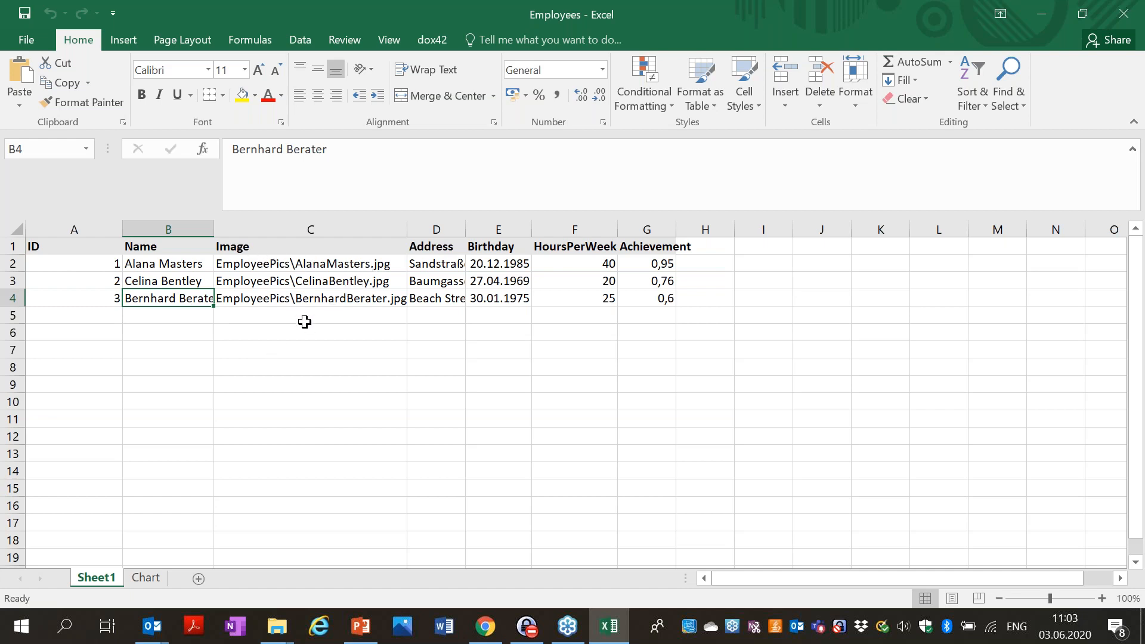
pyautogui.doubleClick(466, 230)
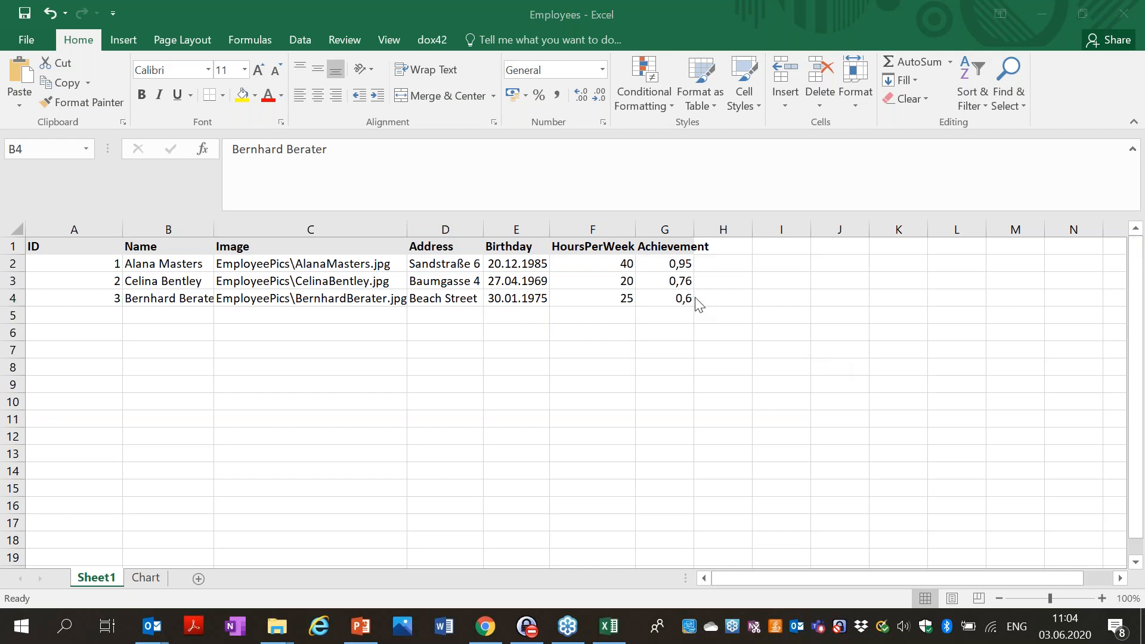
pyautogui.click(1138, 16)
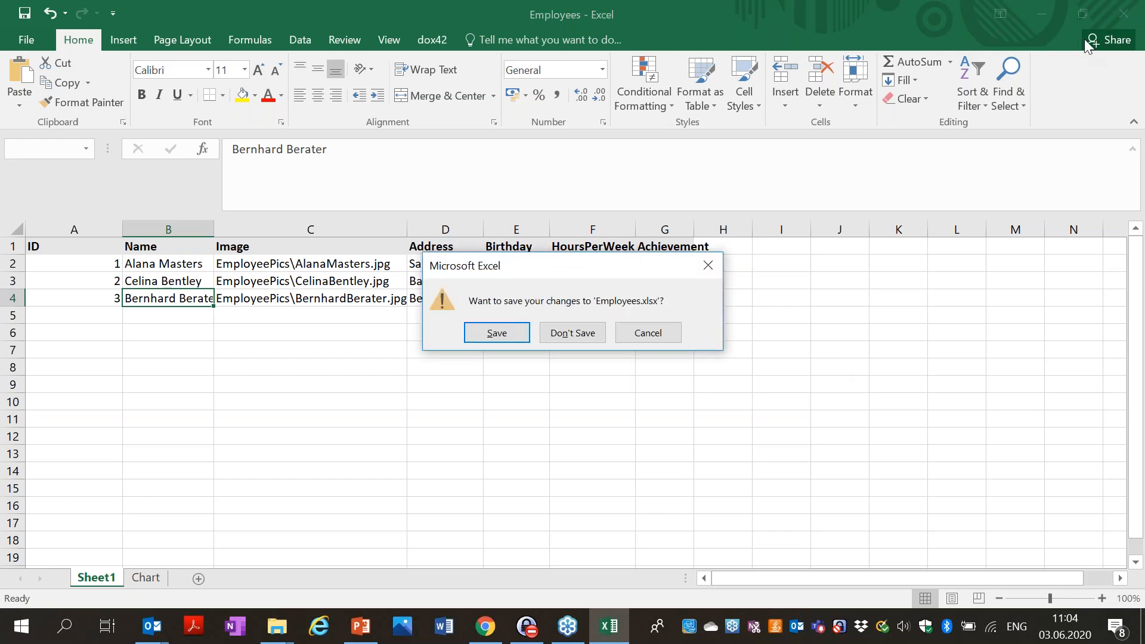
pyautogui.click(572, 333)
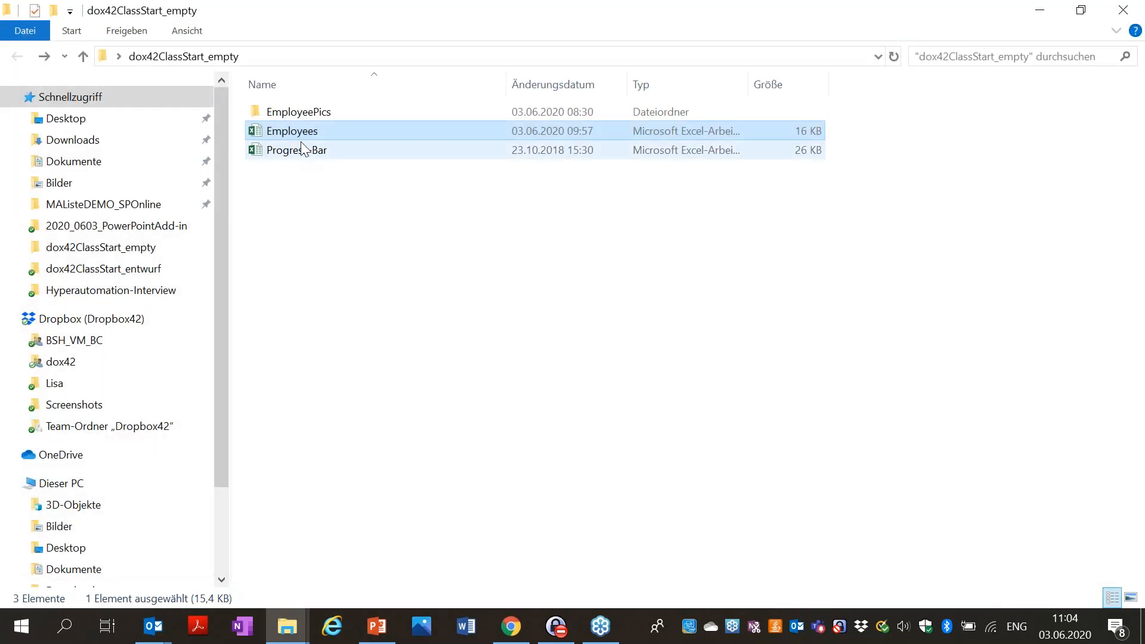
# Test the progress bar in the Progress-Bar workbook with Current values of 40% and 49%, and close without saving.
pyautogui.doubleClick(302, 150)
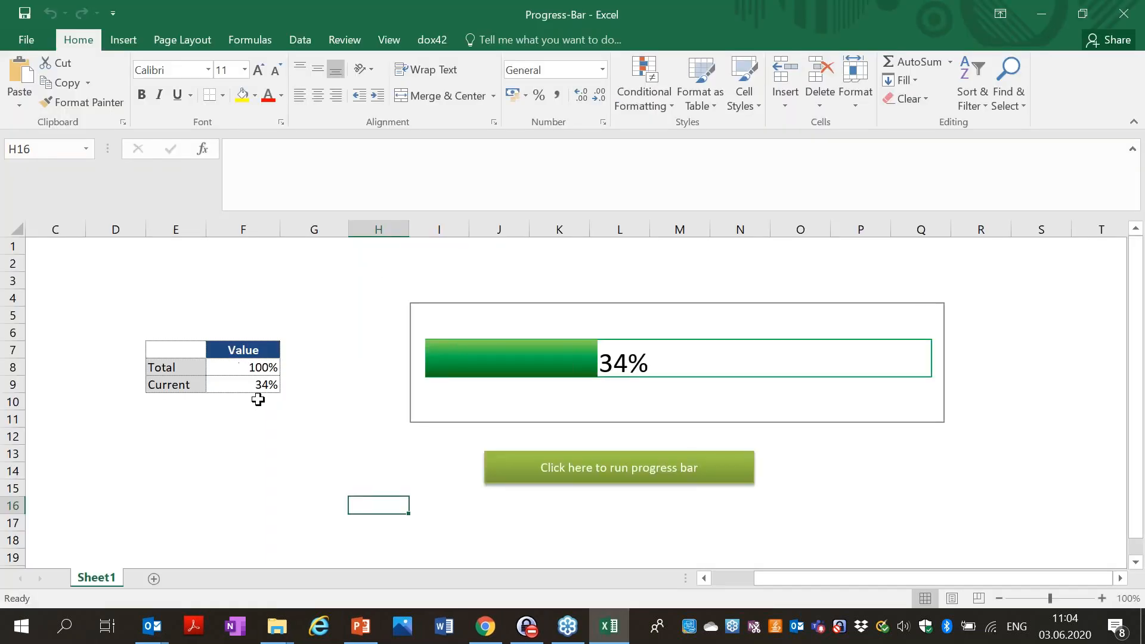
pyautogui.click(260, 390)
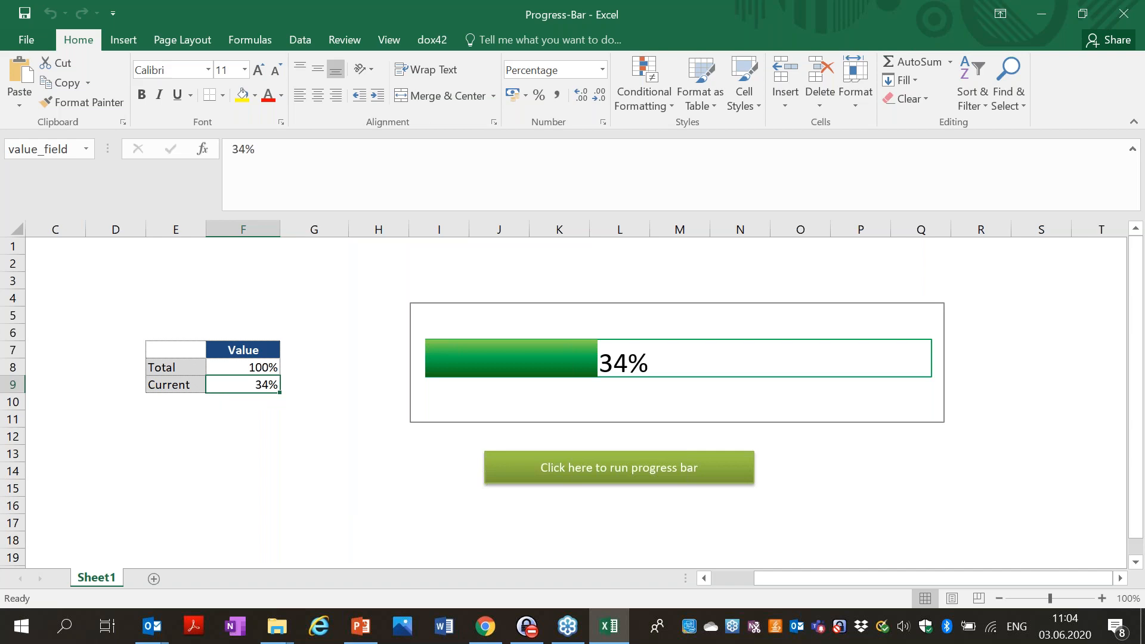
pyautogui.write('40')
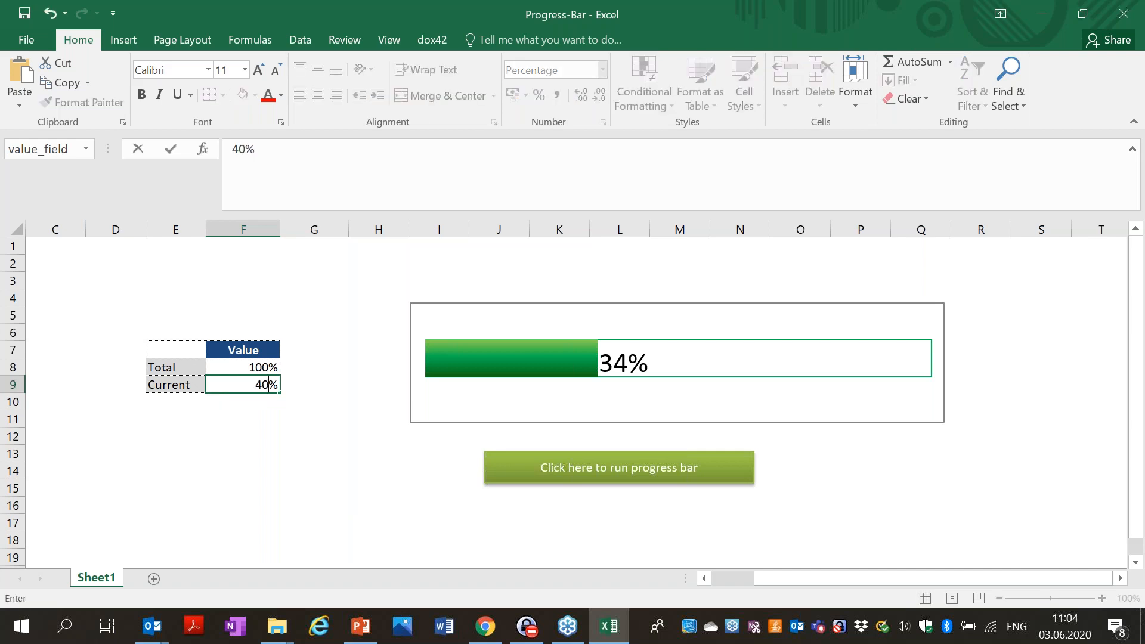
pyautogui.press('Return')
pyautogui.click(250, 385)
pyautogui.write('49')
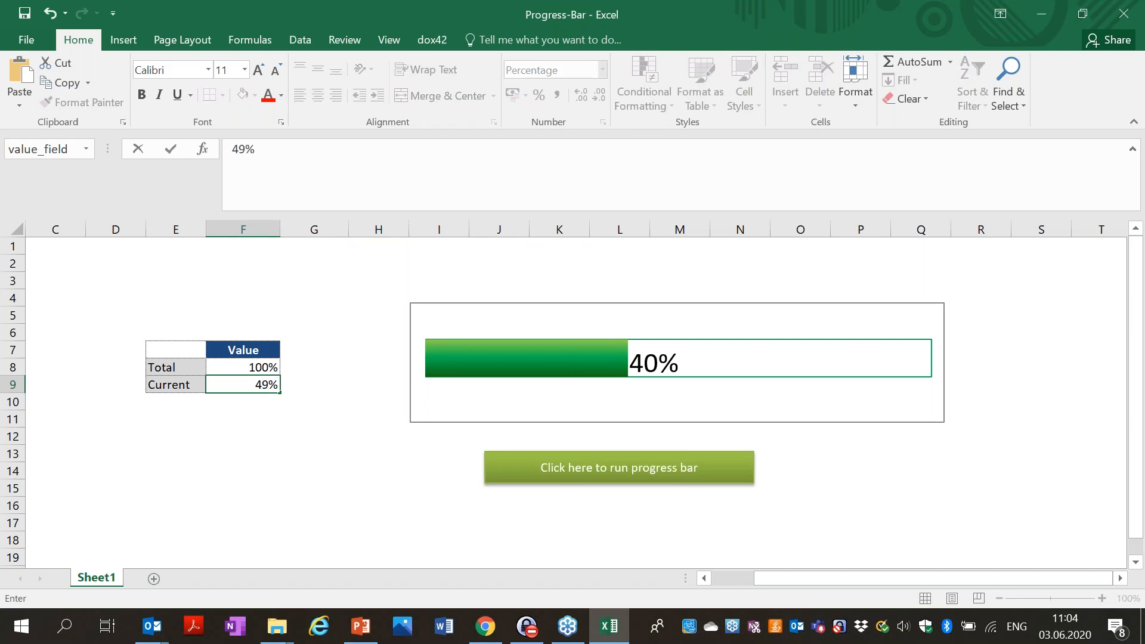
pyautogui.press('Return')
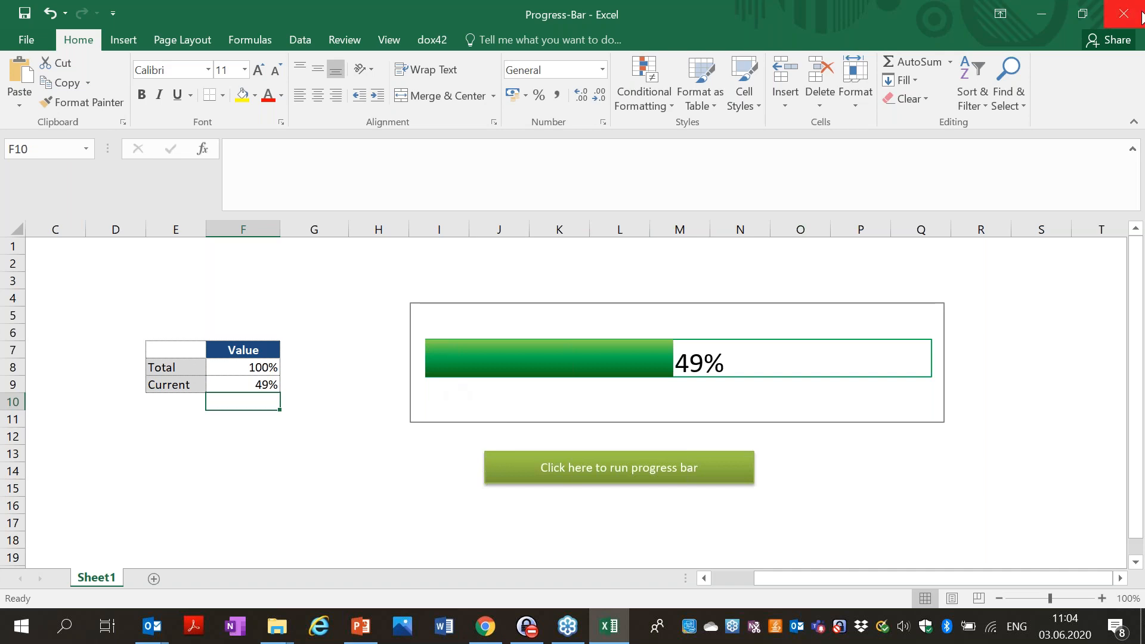
pyautogui.click(1142, 17)
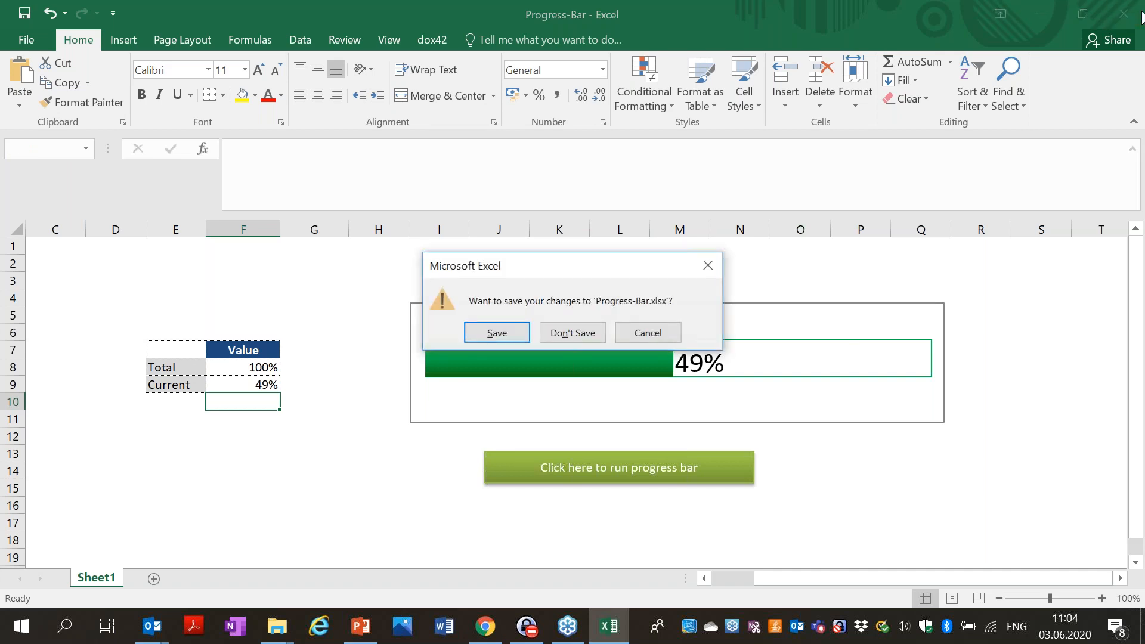
pyautogui.click(587, 332)
# Look at the pictures in the EmployeePics folder and return to the dox42ClassStart_empty folder.
pyautogui.click(285, 117)
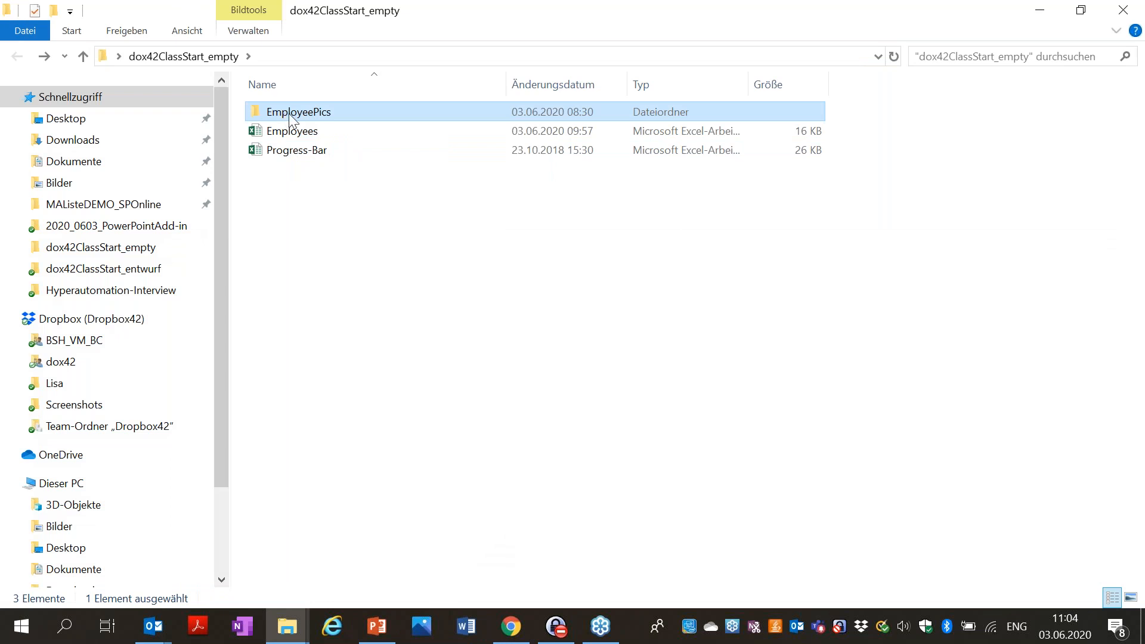
pyautogui.doubleClick(321, 116)
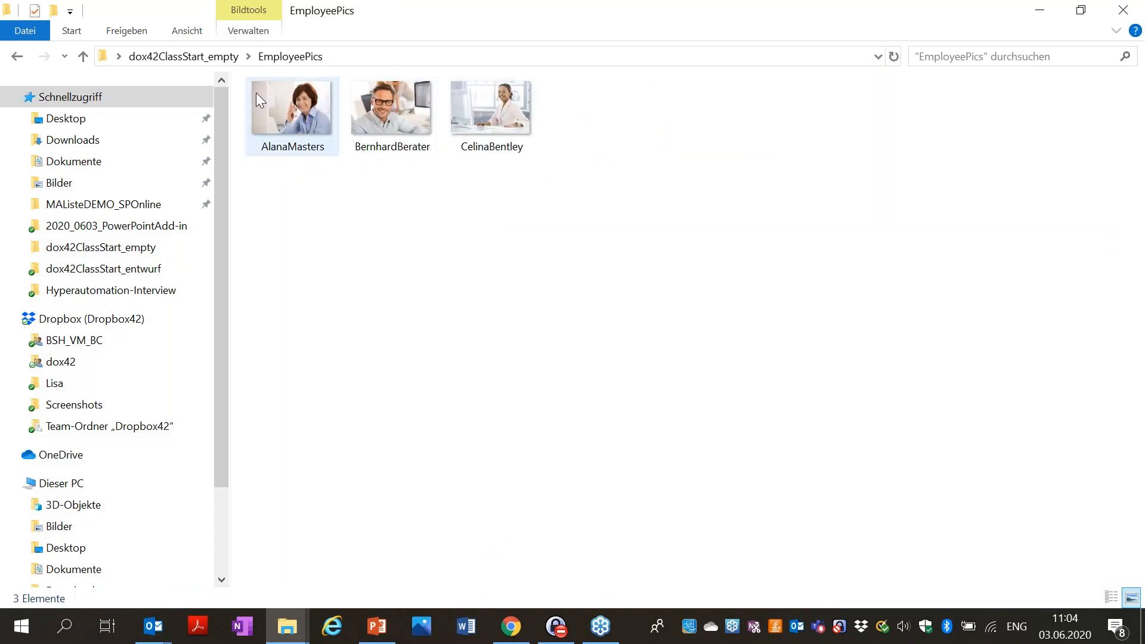
pyautogui.click(17, 56)
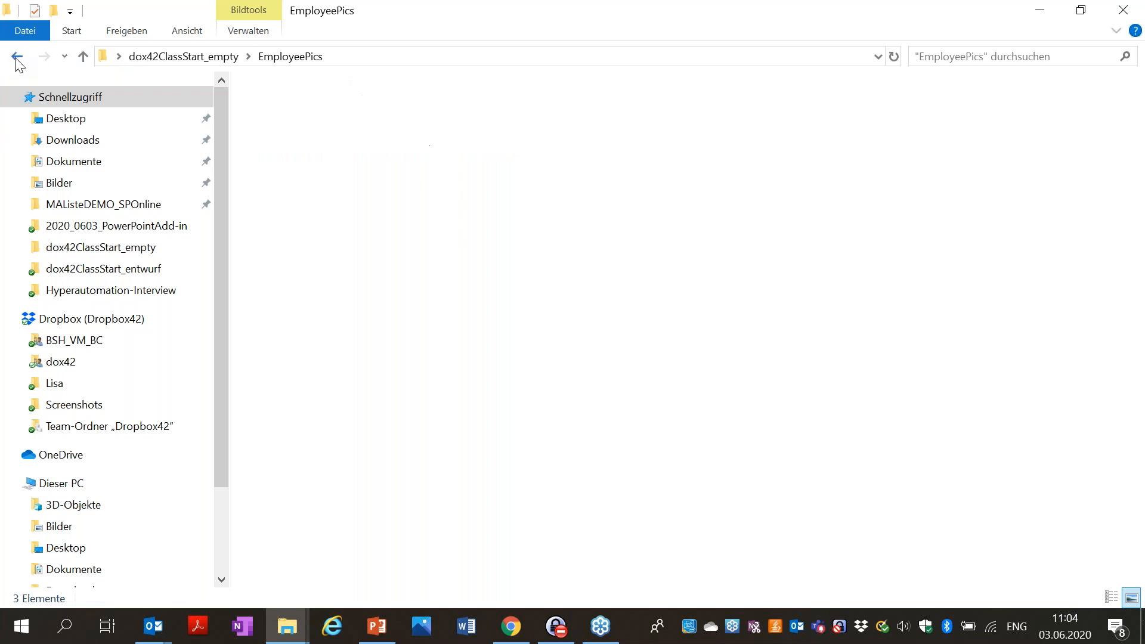
# Create a PowerPoint presentation named Employees in the dox42ClassStart_empty folder and open it.
pyautogui.click(307, 183)
pyautogui.rightClick(307, 179)
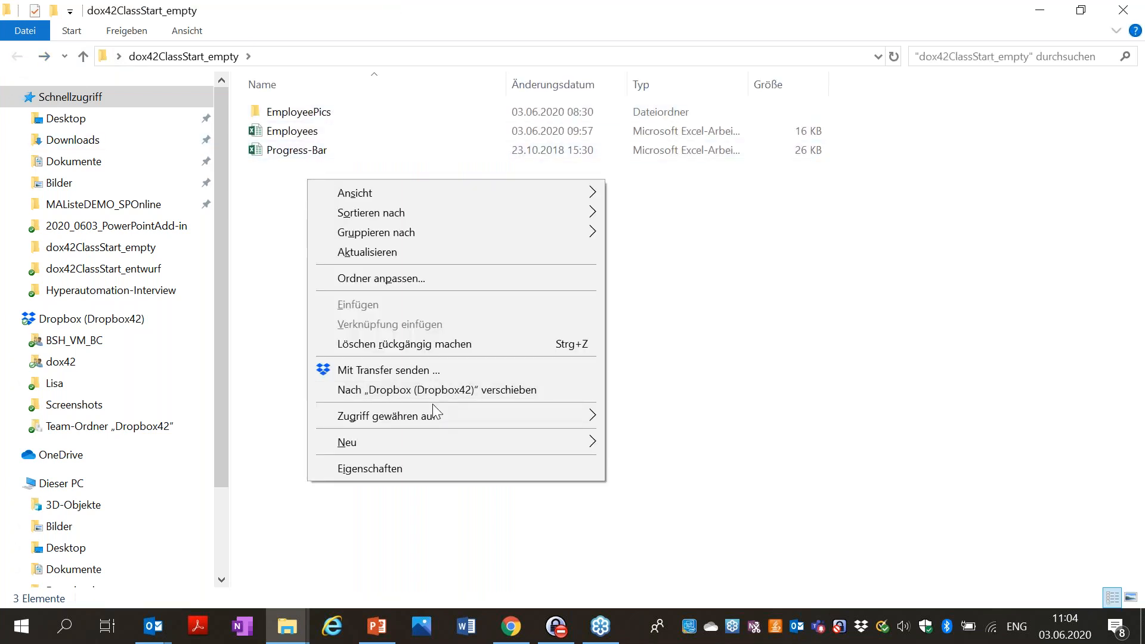
pyautogui.moveTo(402, 441)
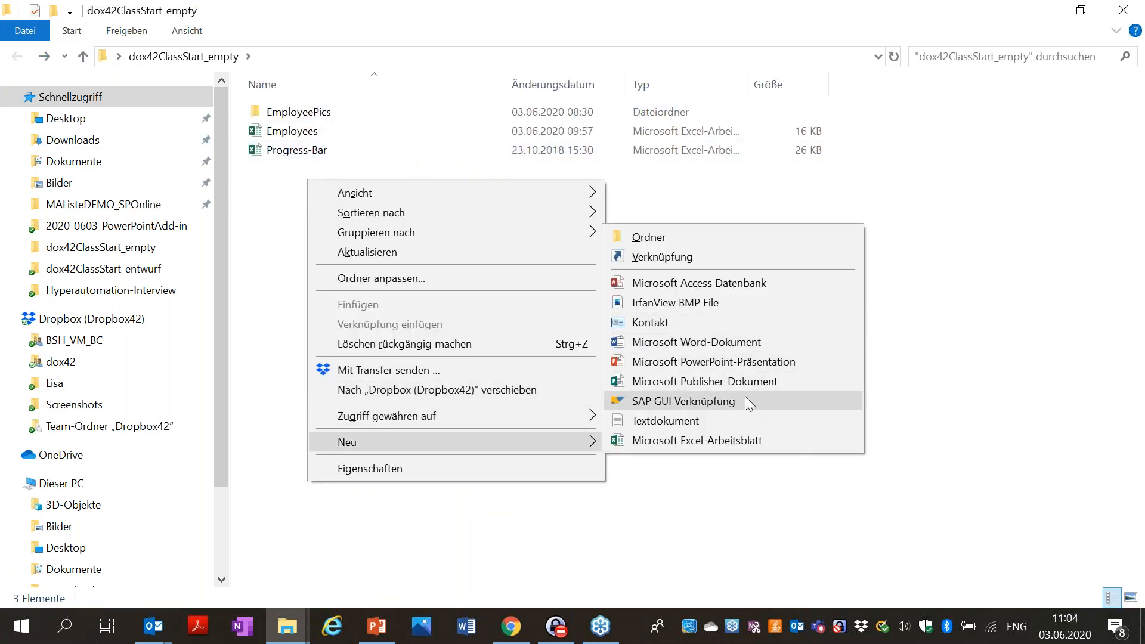
pyautogui.click(735, 363)
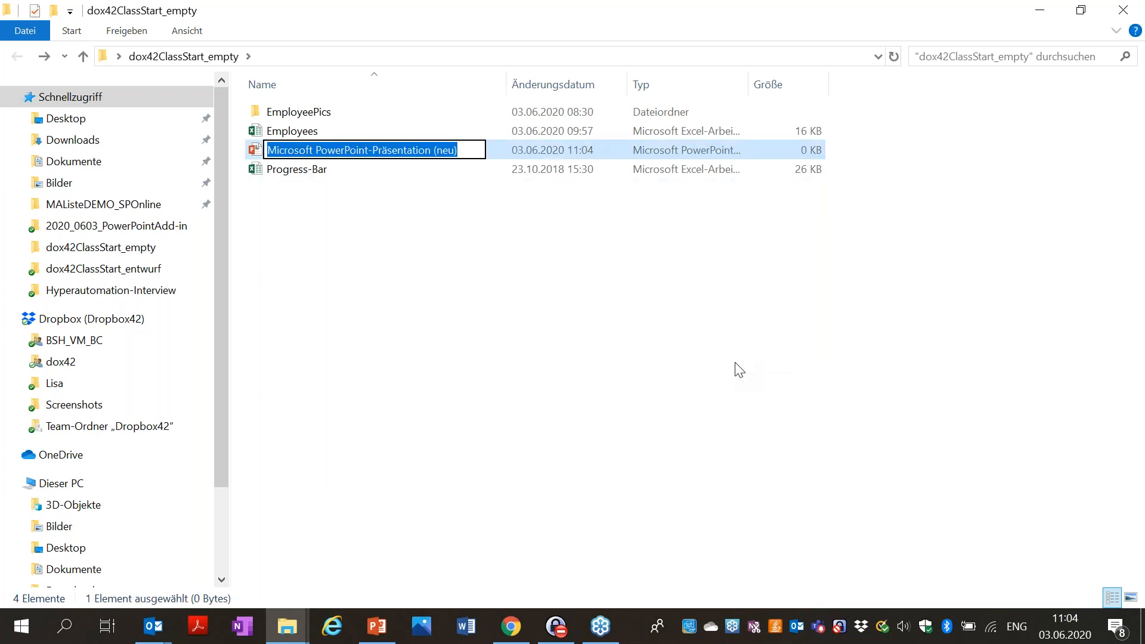
pyautogui.write('Employees')
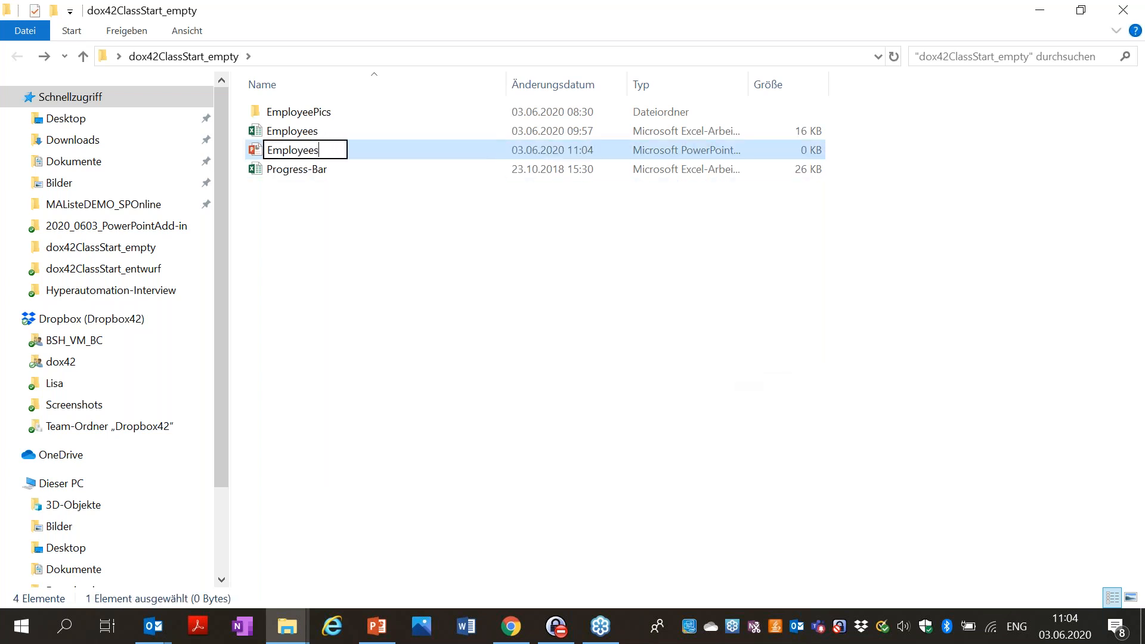
pyautogui.press('Return')
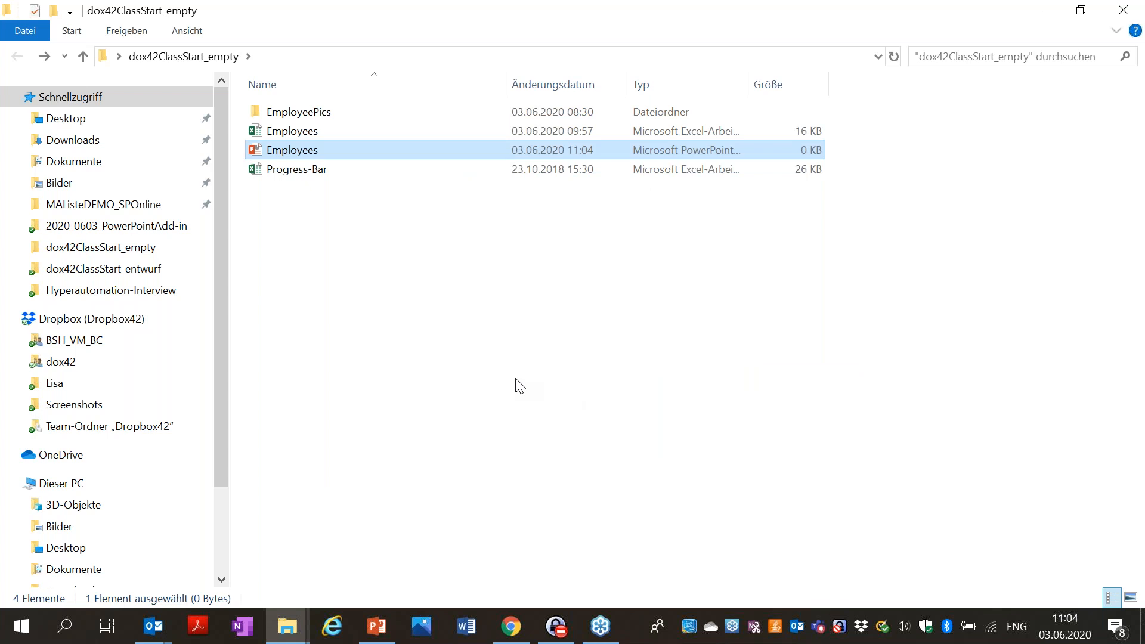
pyautogui.doubleClick(332, 150)
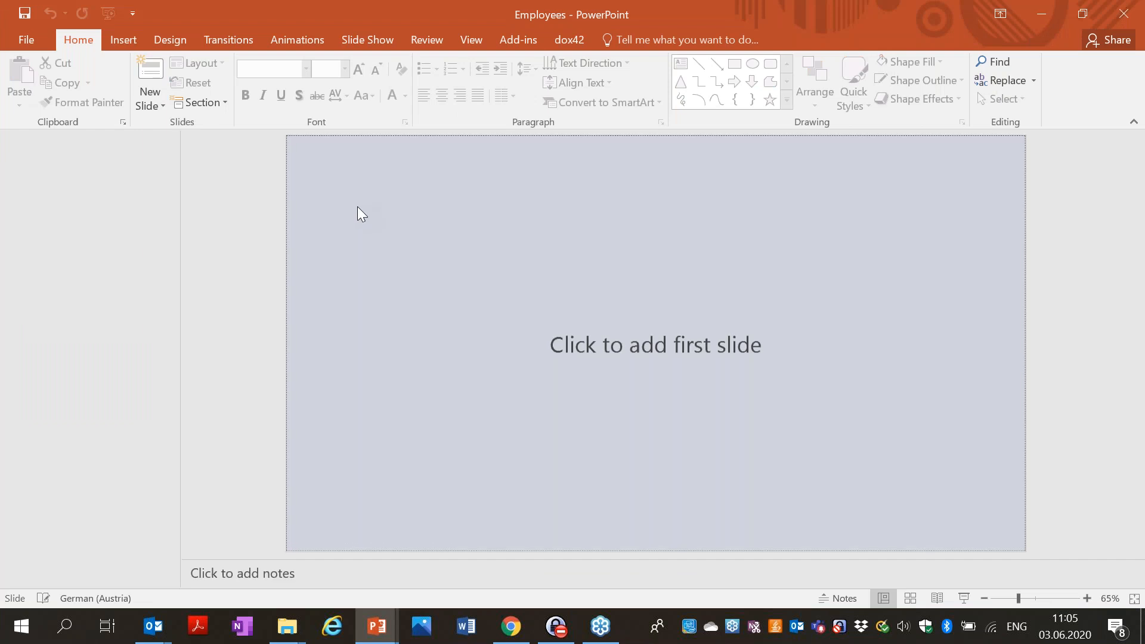
# Add three slides to the empty Employees presentation.
pyautogui.click(357, 206)
pyautogui.click(110, 281)
pyautogui.press('Return')
pyautogui.press('Return')
# Enter "Employee Overvie" in the title placeholder of the first slide.
pyautogui.click(82, 191)
pyautogui.click(583, 337)
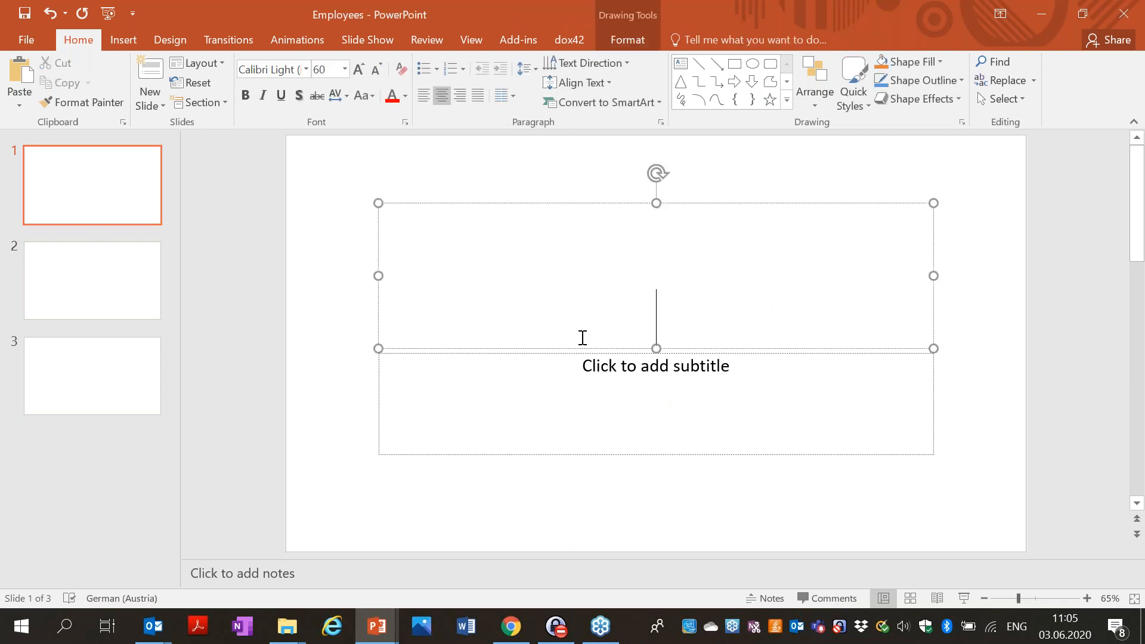
pyautogui.write('Emp')
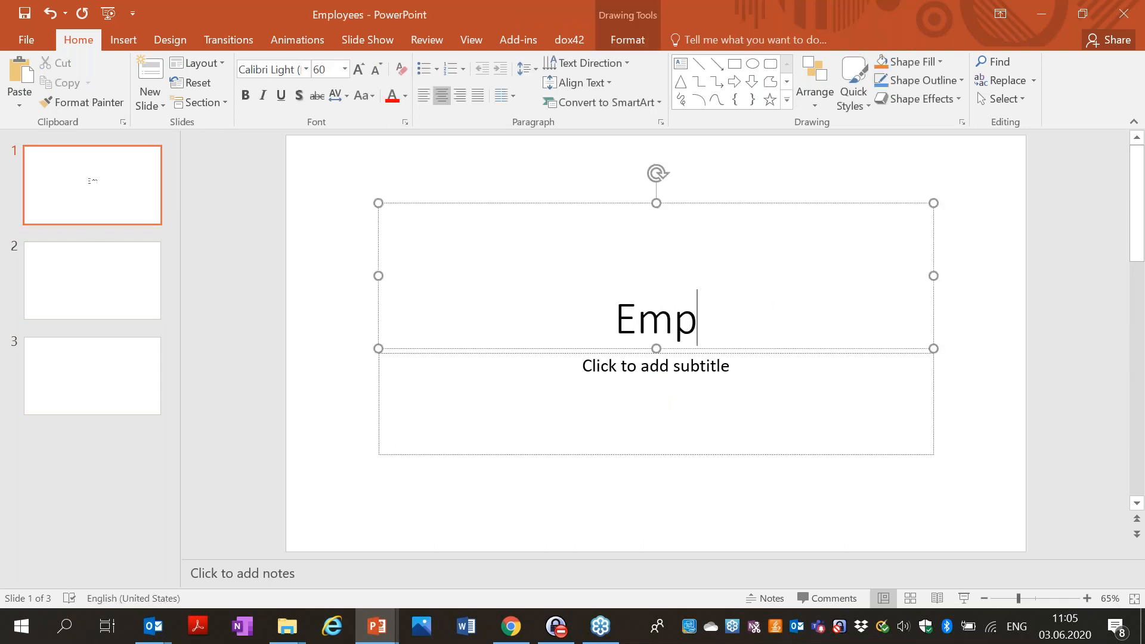
pyautogui.write('loyee Overvie')
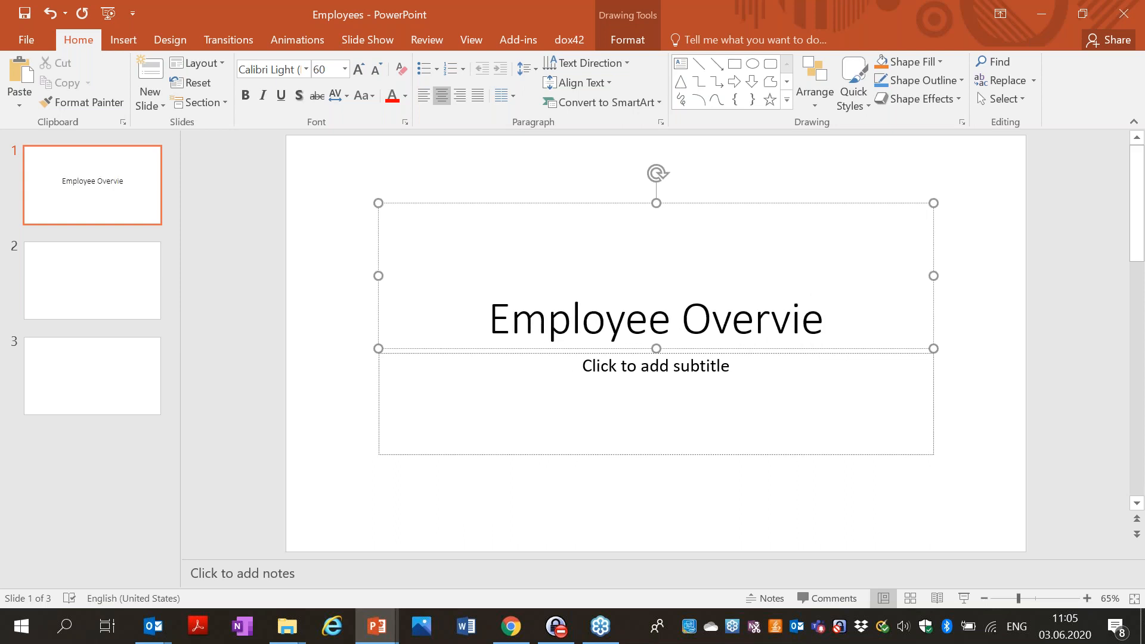